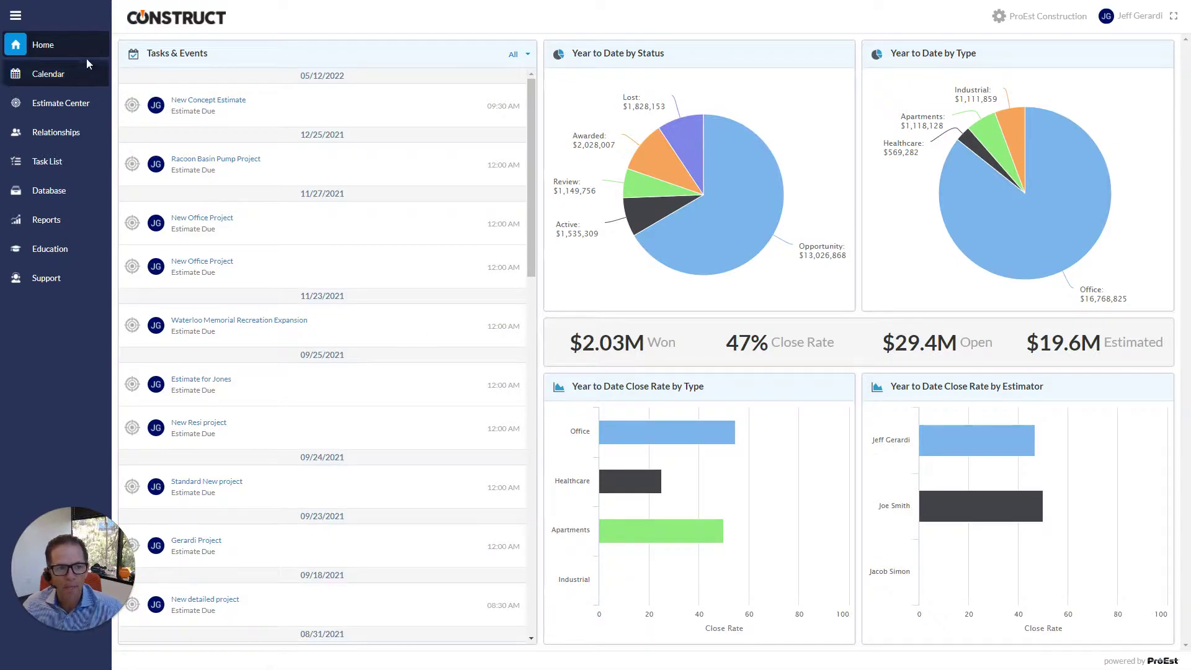
# Step: Go to the Estimate Center and open the UCSD Project estimate
pyautogui.click(48, 105)
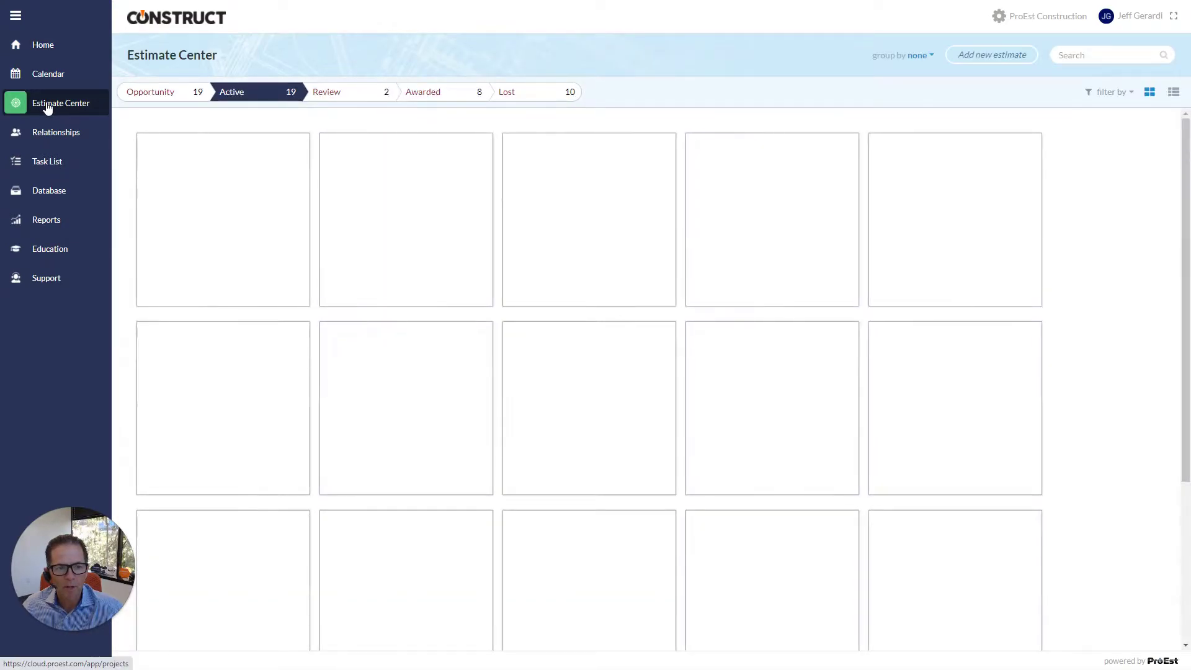
pyautogui.moveTo(233, 389)
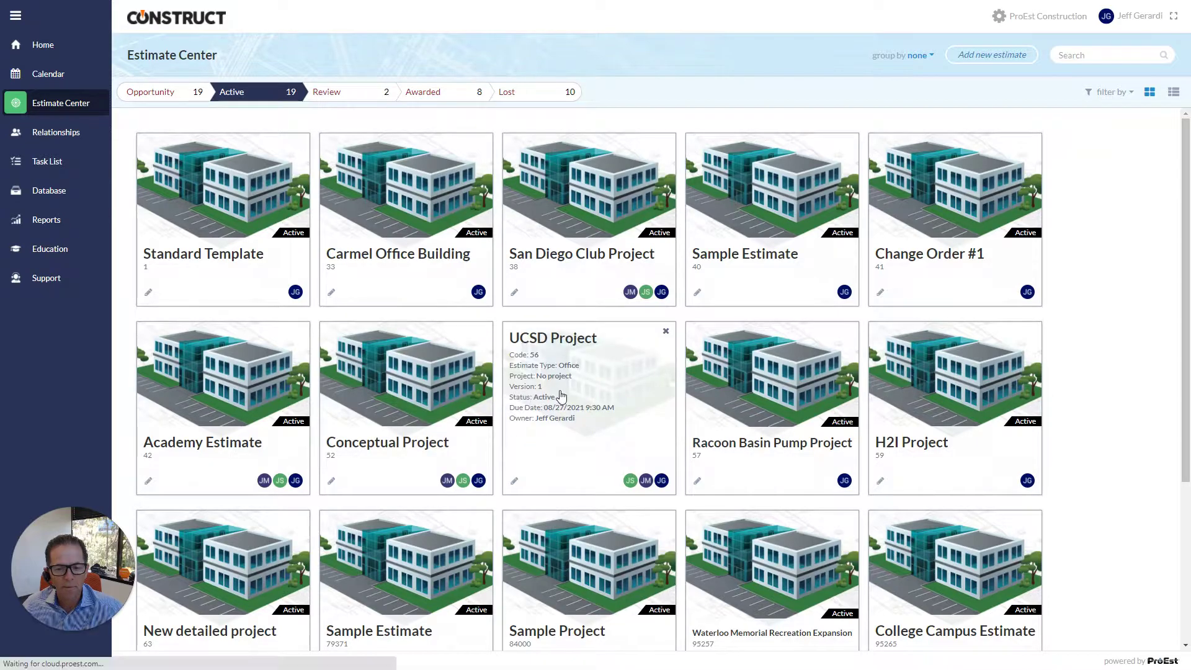
pyautogui.click(561, 397)
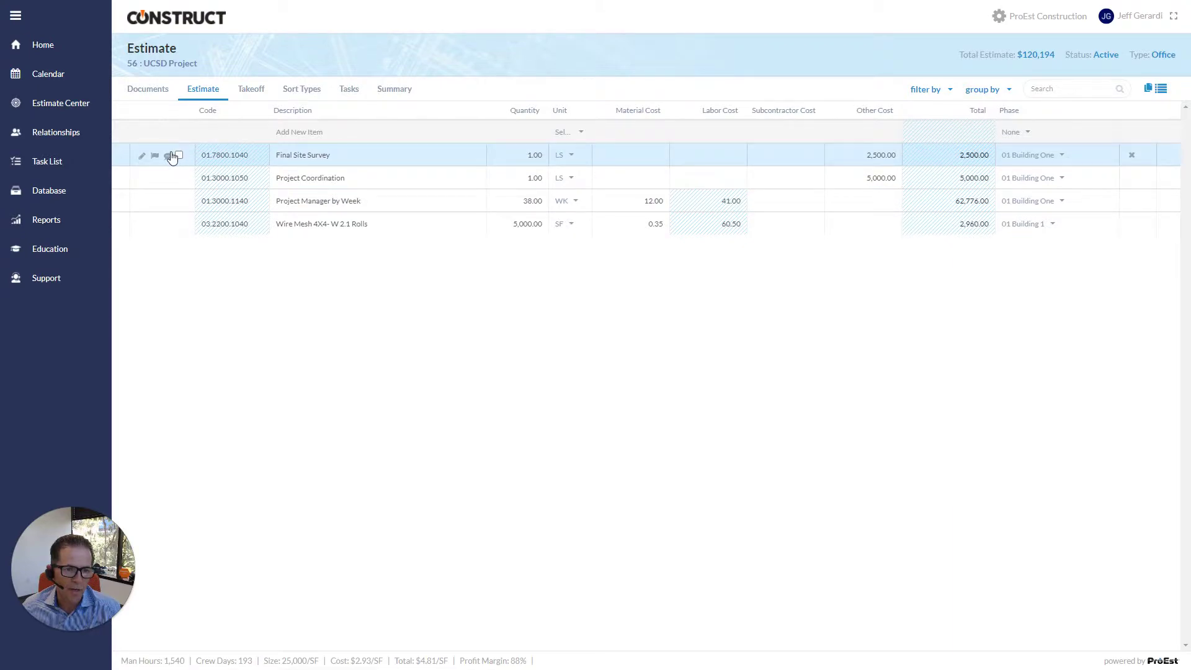
# Step: Flag the Final Site Survey line item in the UCSD Project estimate
pyautogui.click(155, 156)
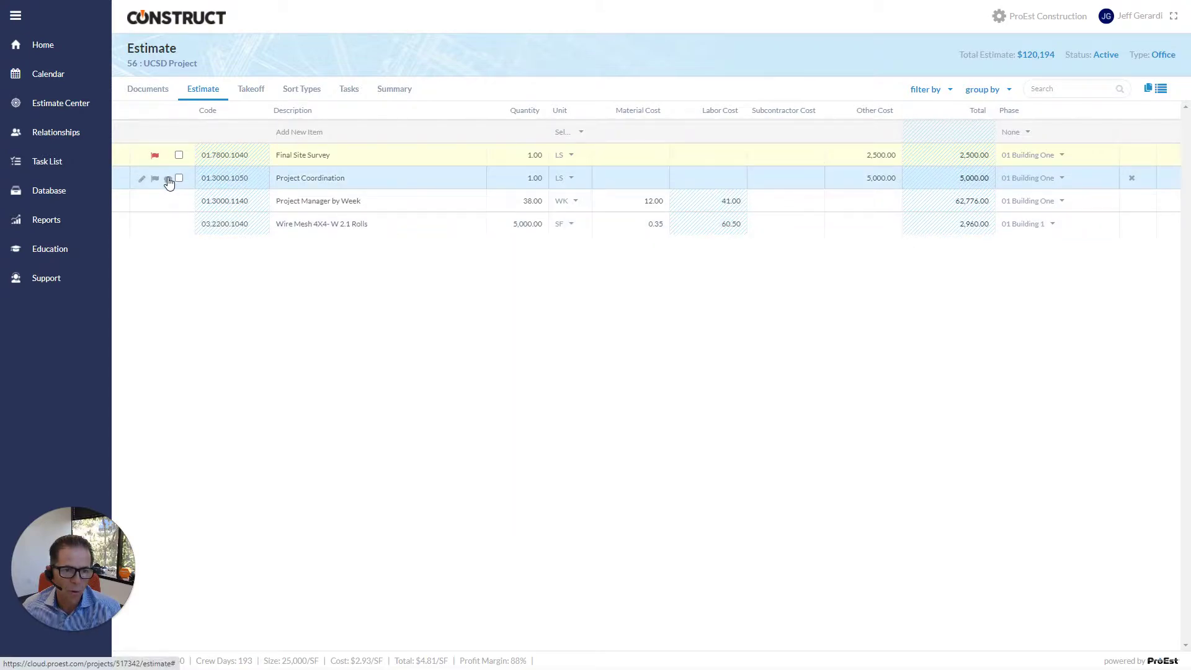
# Step: Comment 'Check Costing' on Project Coordination, then open Wire Mesh 4X4- W 2.1 Rolls for editing
pyautogui.click(169, 181)
pyautogui.click(378, 283)
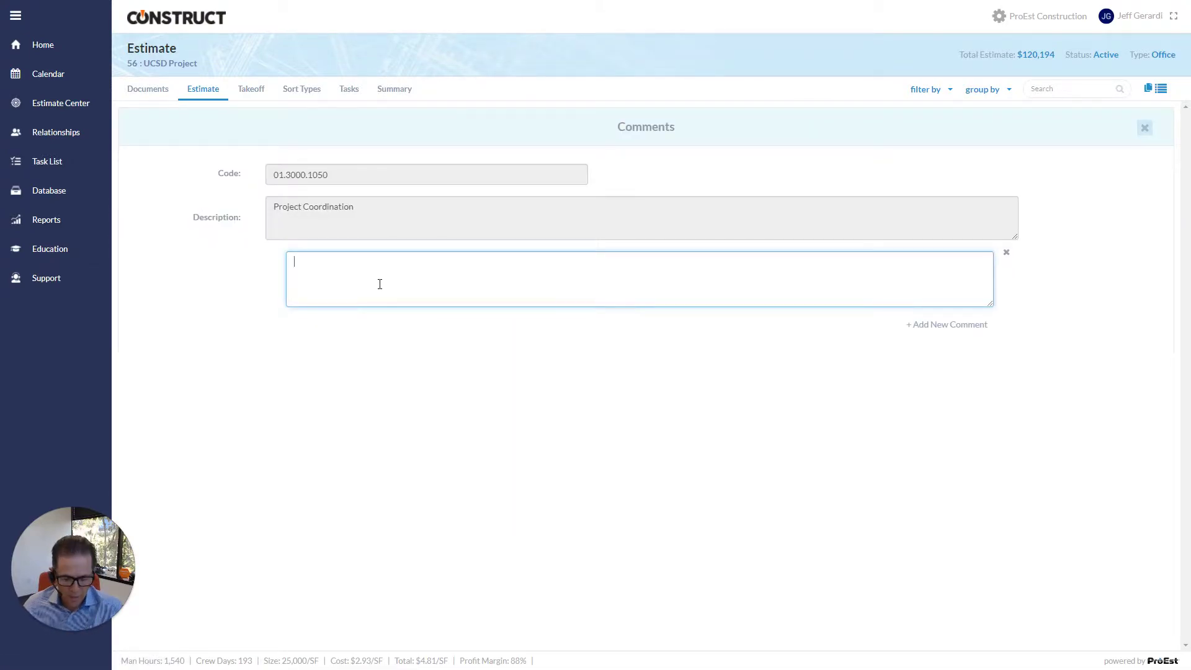
pyautogui.write('Check ')
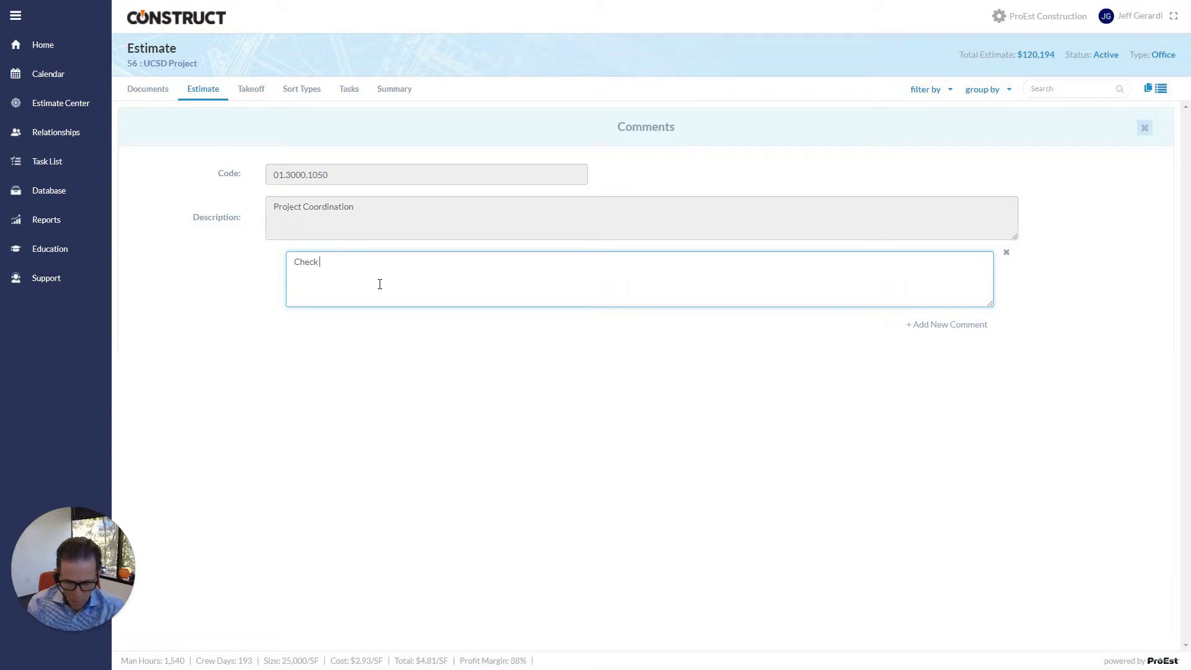
pyautogui.write('Costing')
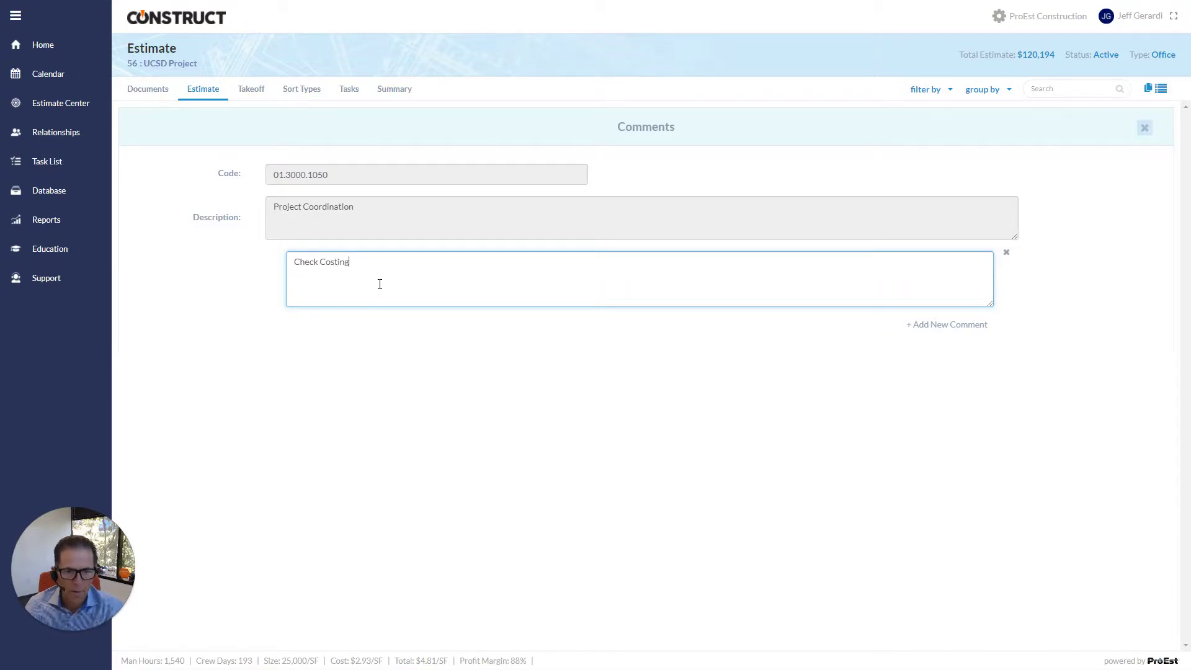
pyautogui.click(1144, 128)
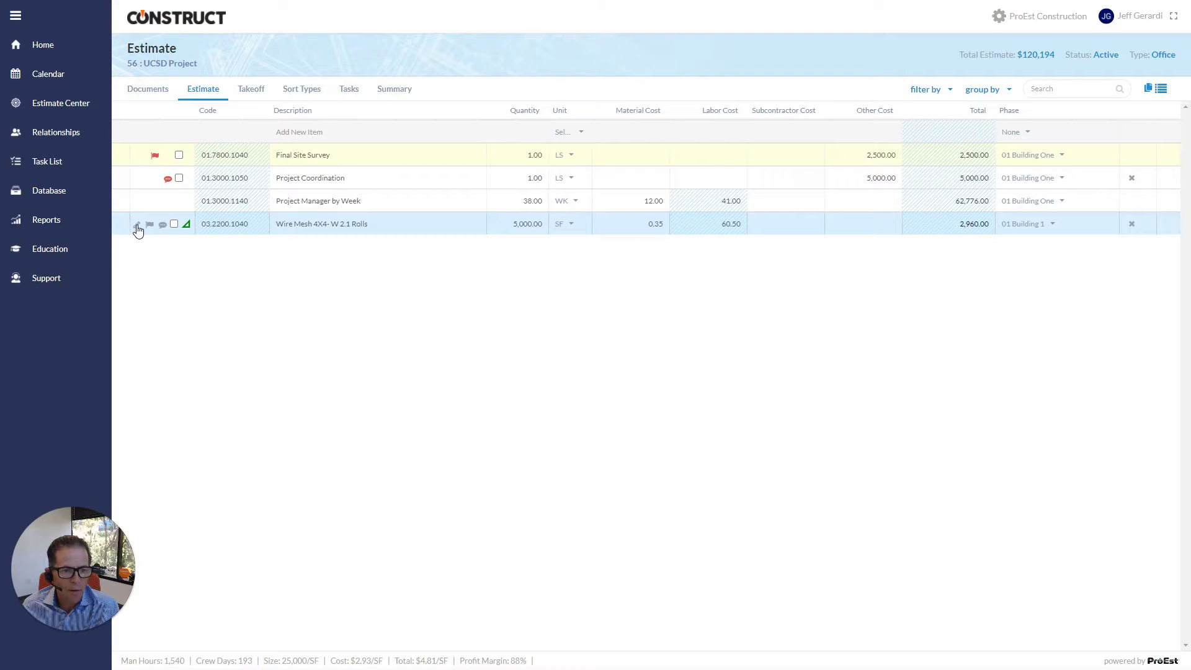
pyautogui.click(138, 227)
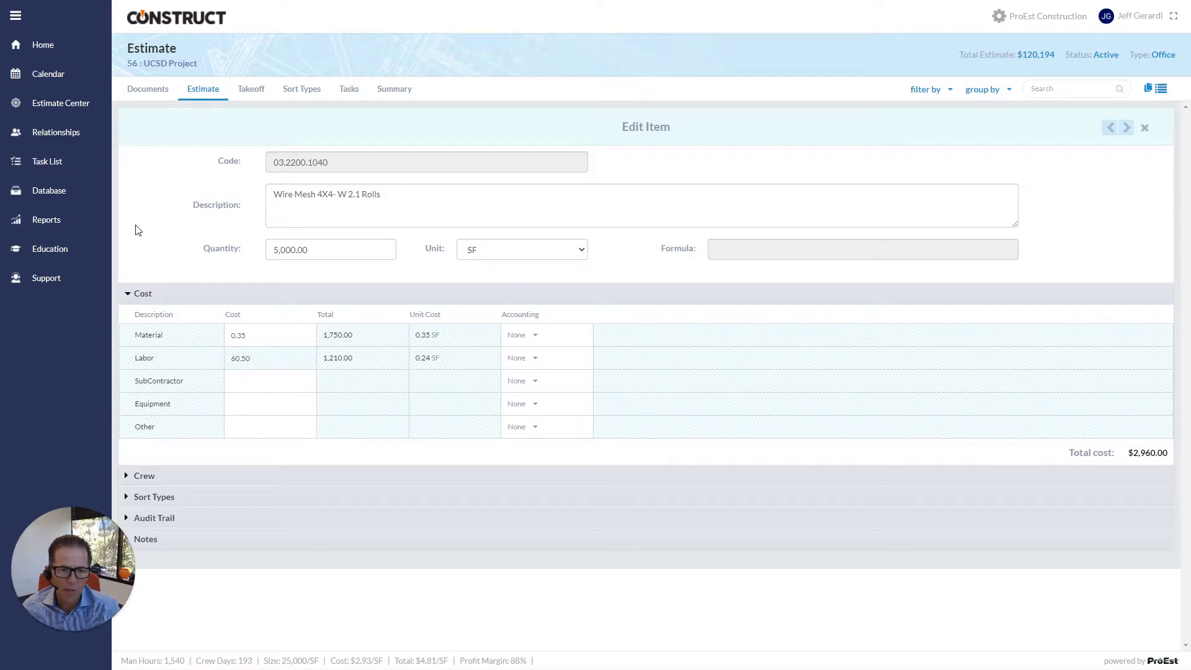
# Step: Select the 5,000.00 SF quantity and expand the Material line's factor, waste and rounding settings
pyautogui.tripleClick(322, 250)
pyautogui.click(462, 275)
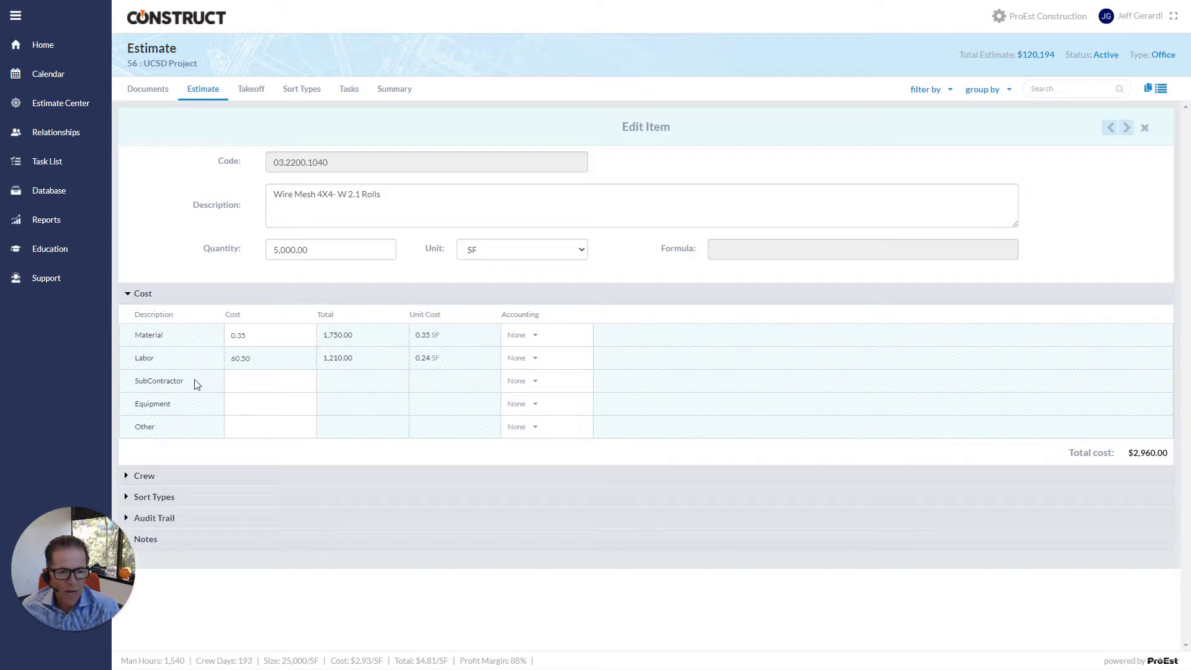
pyautogui.click(185, 337)
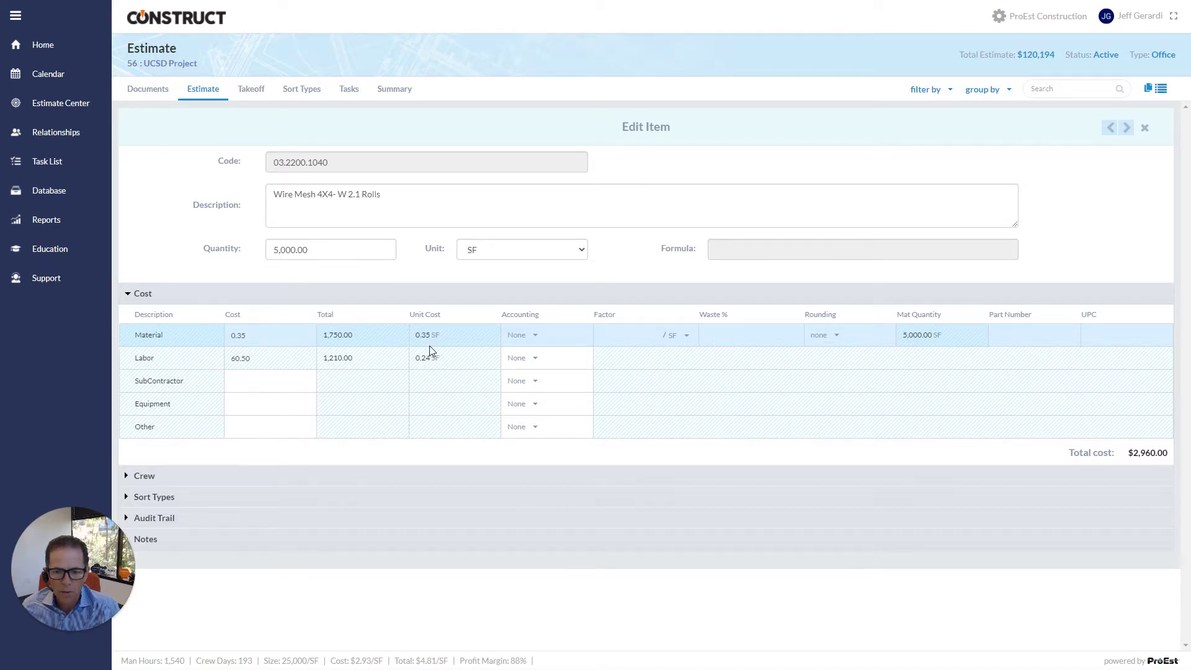
# Step: Set the material factor to 2000 per roll (RL)
pyautogui.click(610, 335)
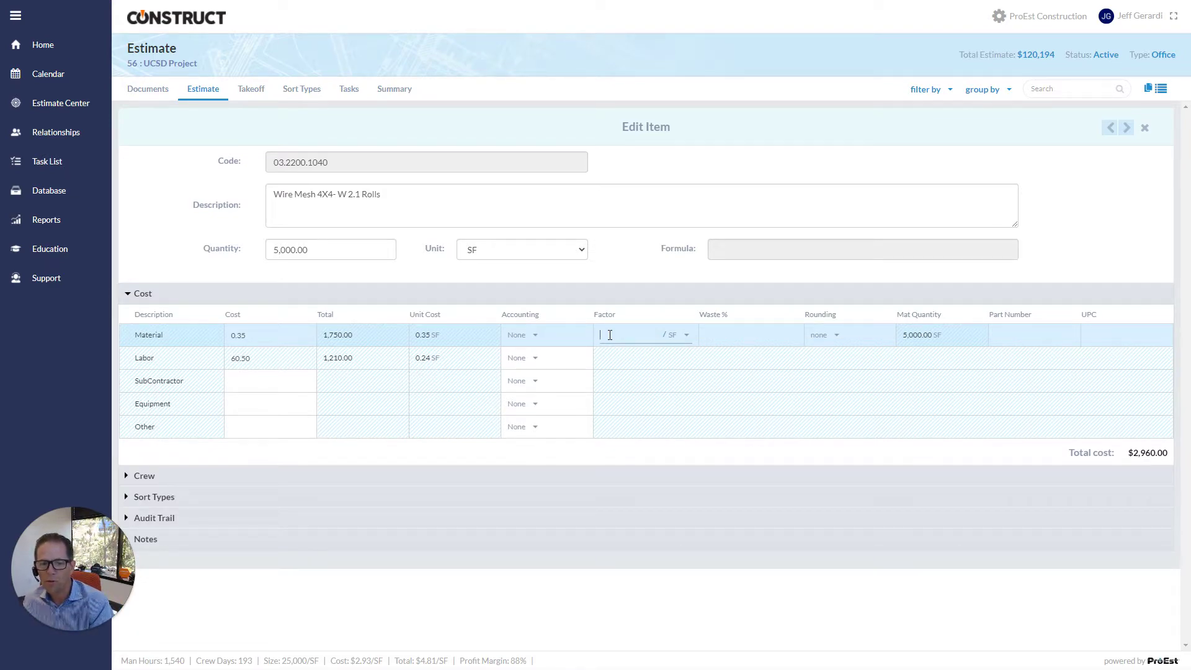
pyautogui.write('2000')
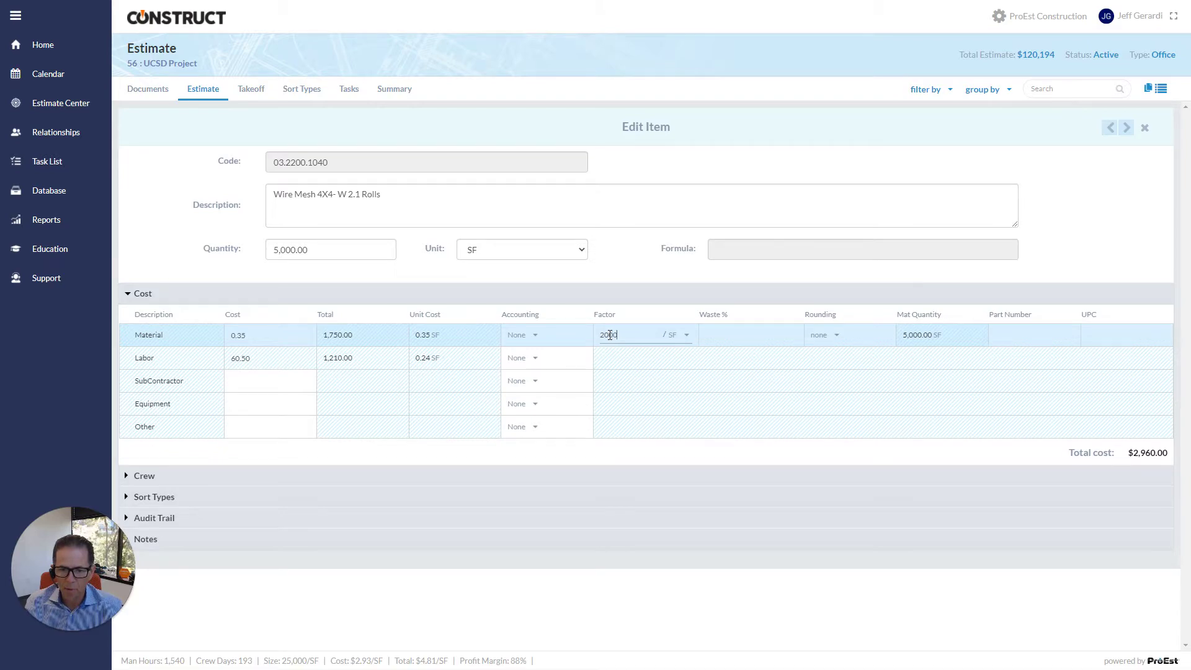
pyautogui.click(674, 335)
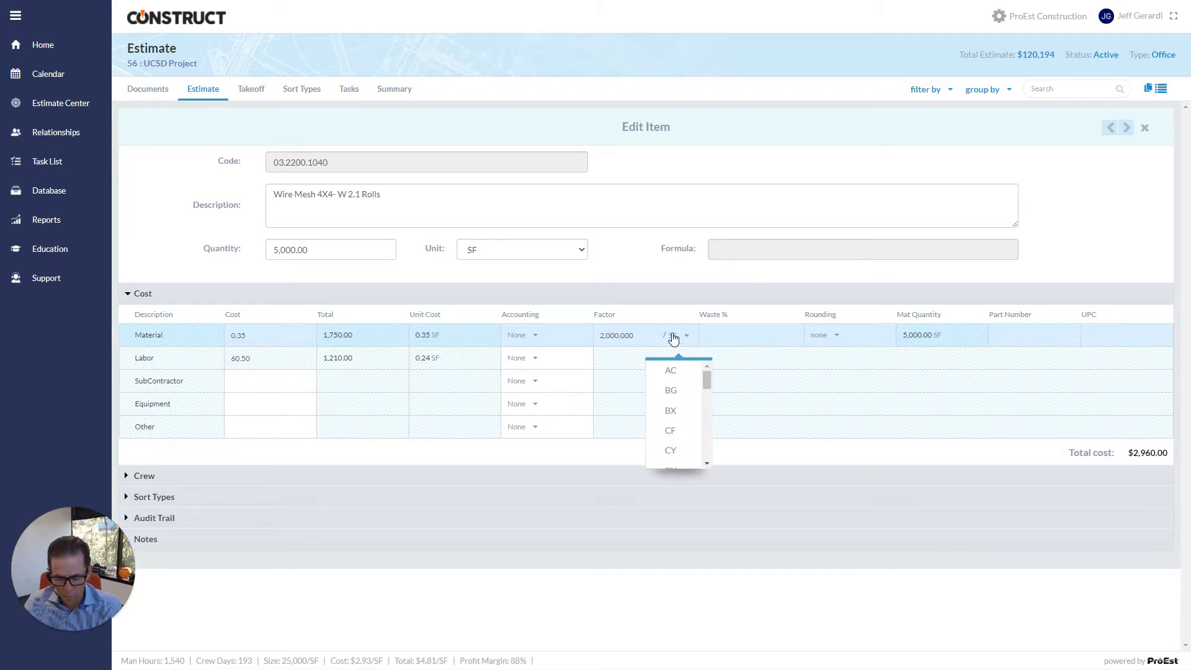
pyautogui.scroll(-2, 672, 397)
pyautogui.click(672, 391)
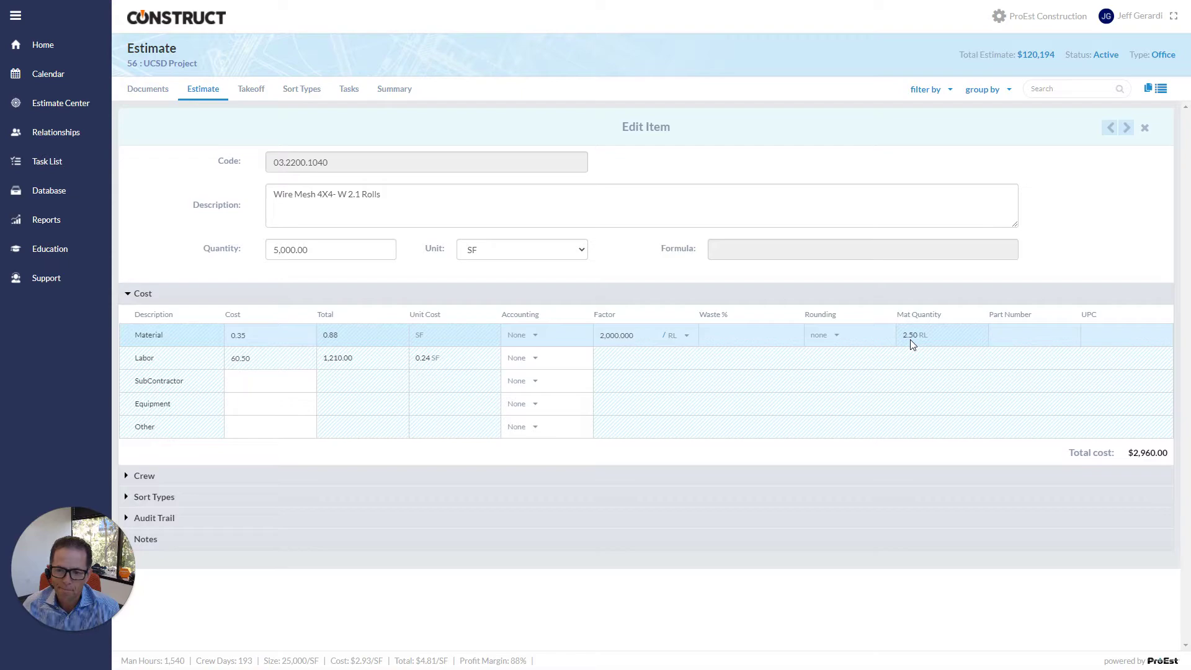
# Step: Add 10% material waste and round the quantity up to whole rolls, then show labor details
pyautogui.click(822, 339)
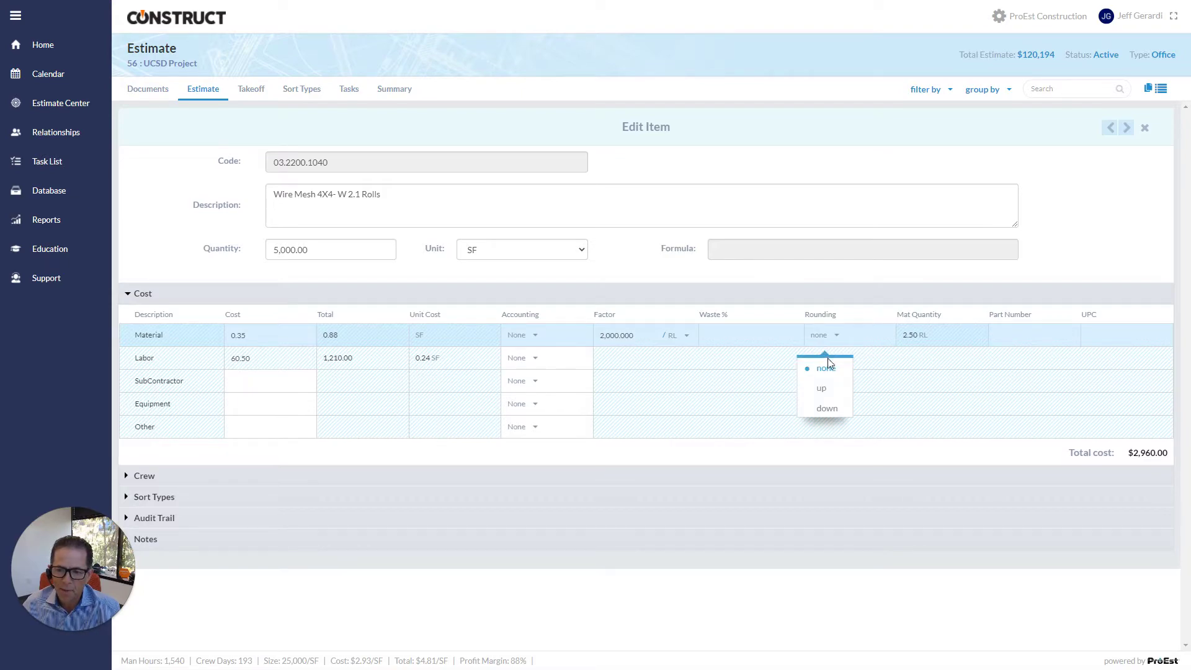
pyautogui.click(824, 389)
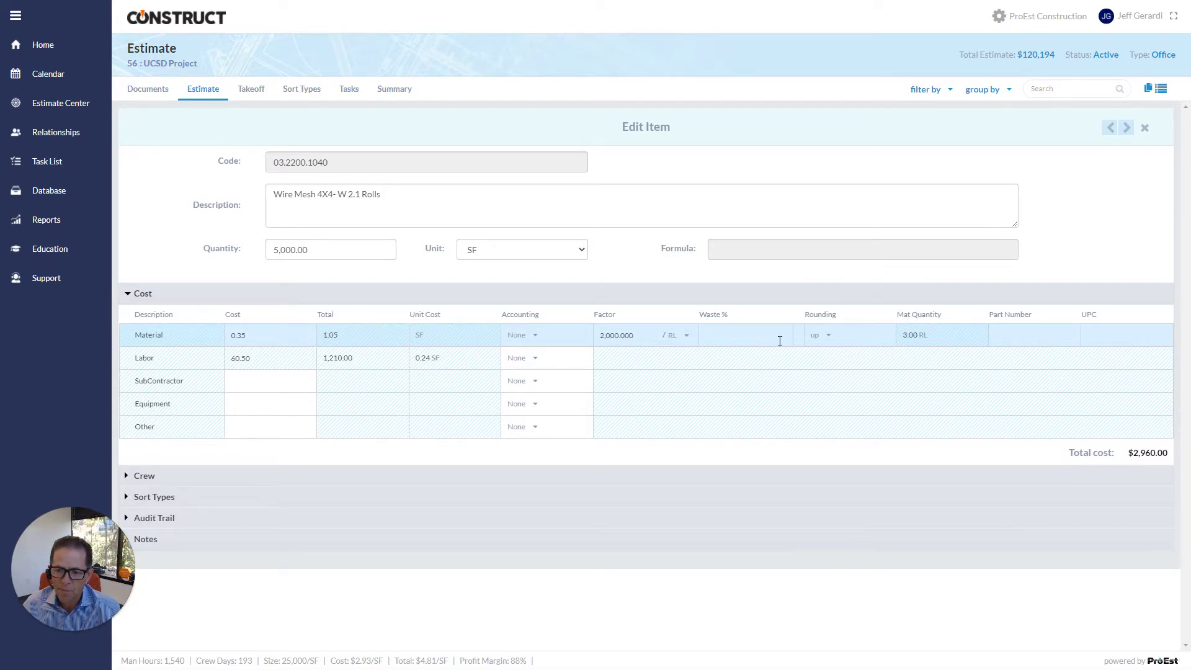
pyautogui.click(743, 335)
pyautogui.write('10')
pyautogui.press('Return')
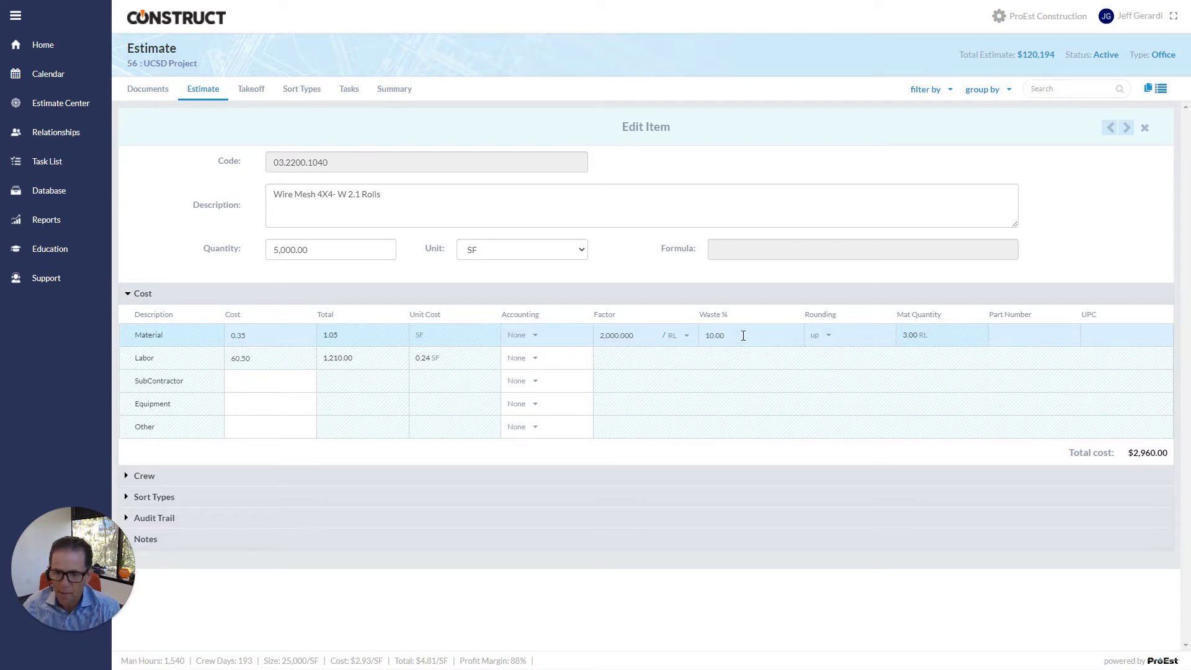
pyautogui.click(829, 335)
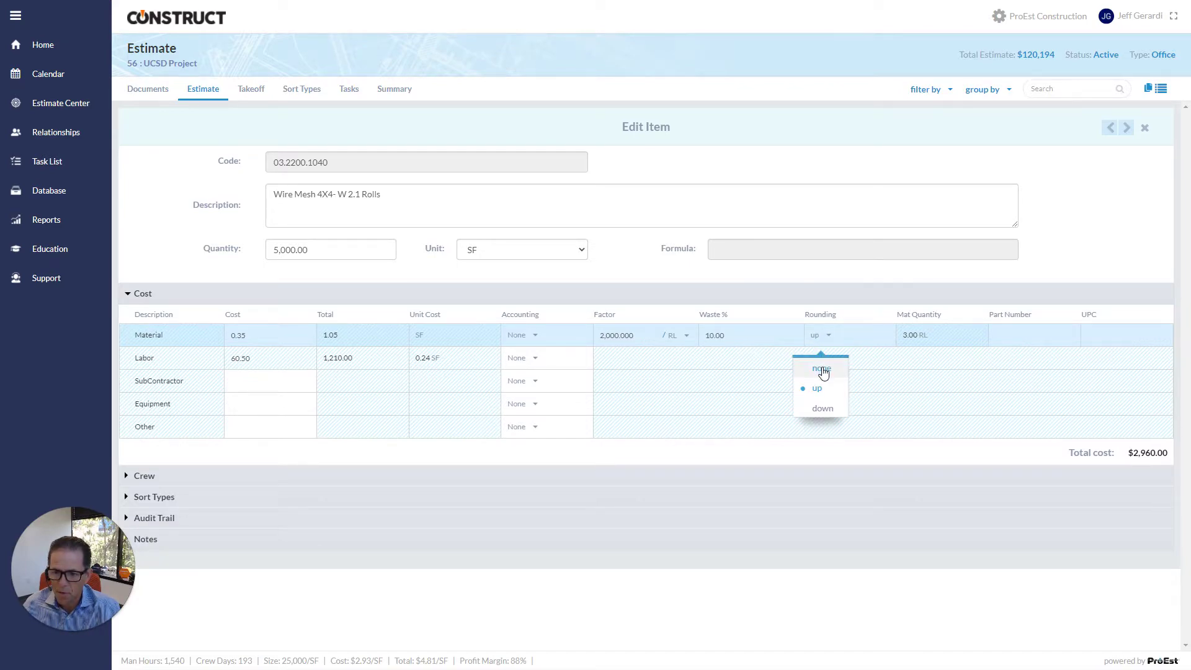
pyautogui.click(825, 367)
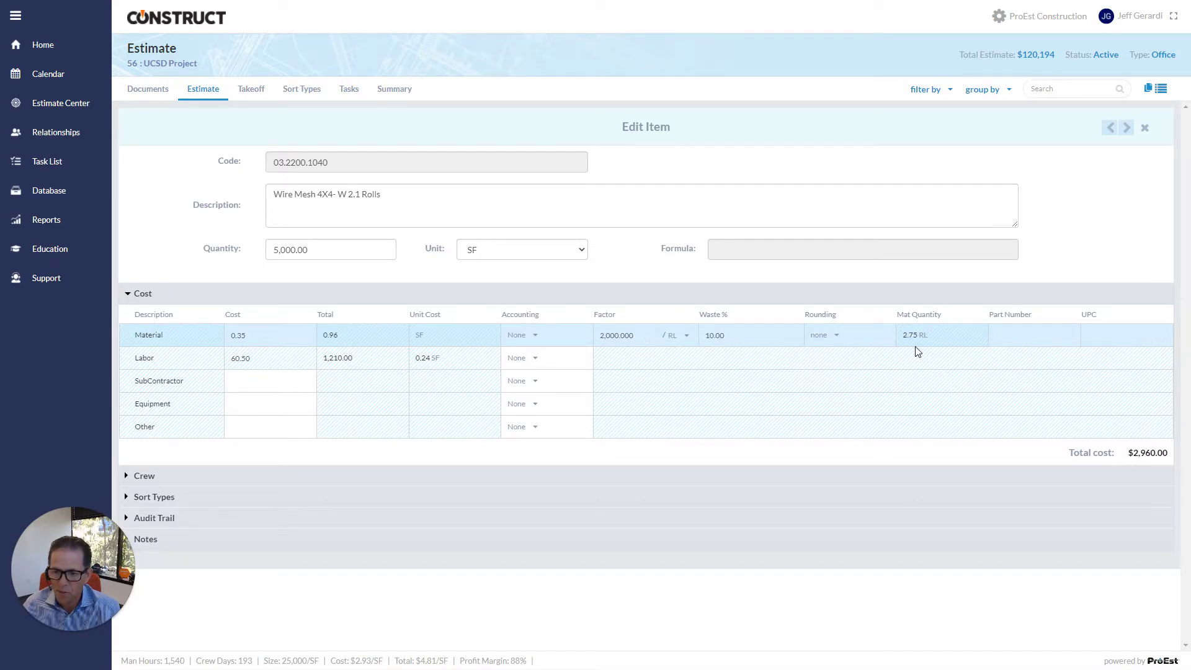
pyautogui.click(834, 338)
pyautogui.click(825, 388)
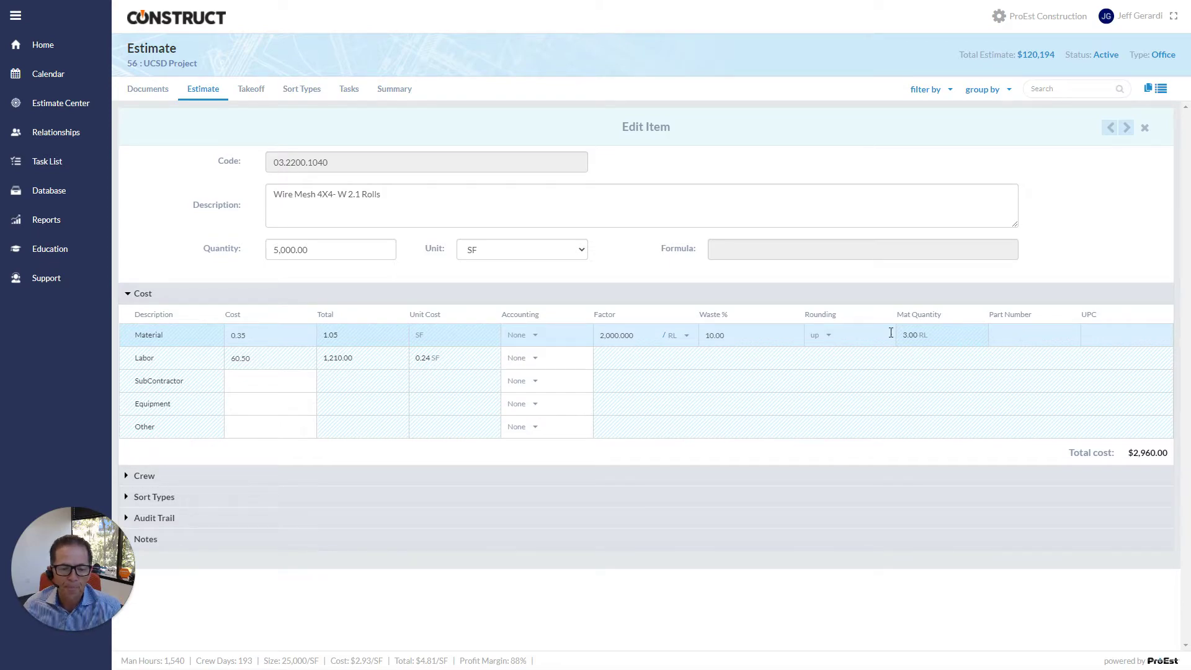
pyautogui.click(180, 362)
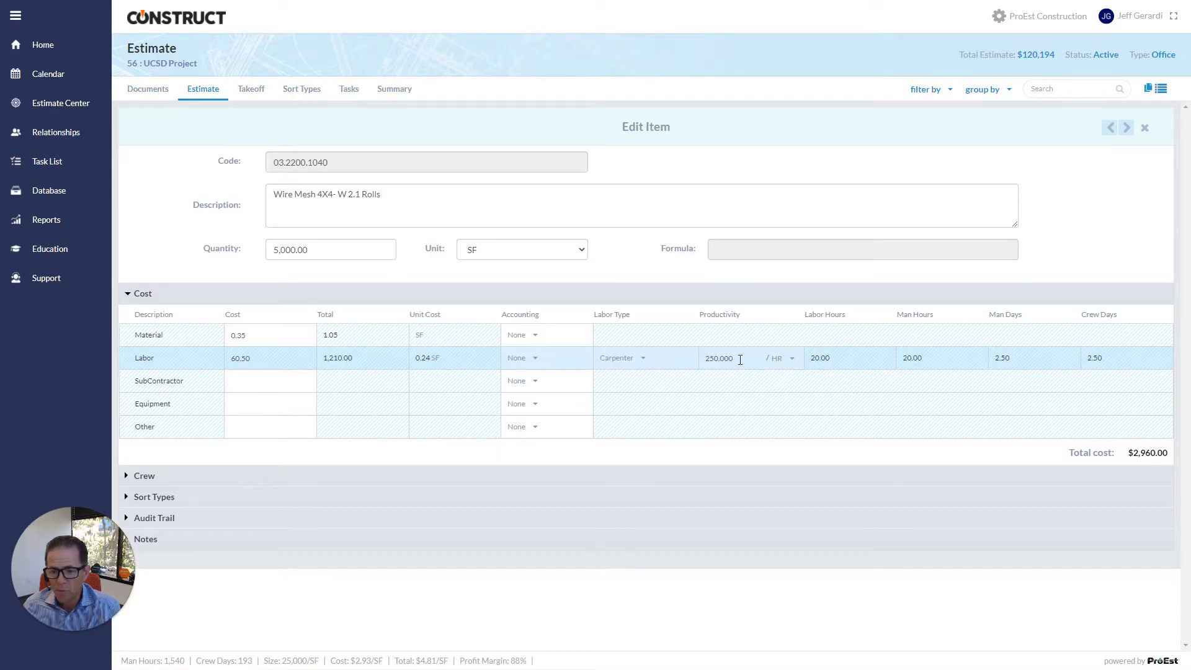
# Step: Check the Carpenter labor productivity, leaving it at 250.000 per HR
pyautogui.moveTo(740, 360); pyautogui.dragTo(698, 360)
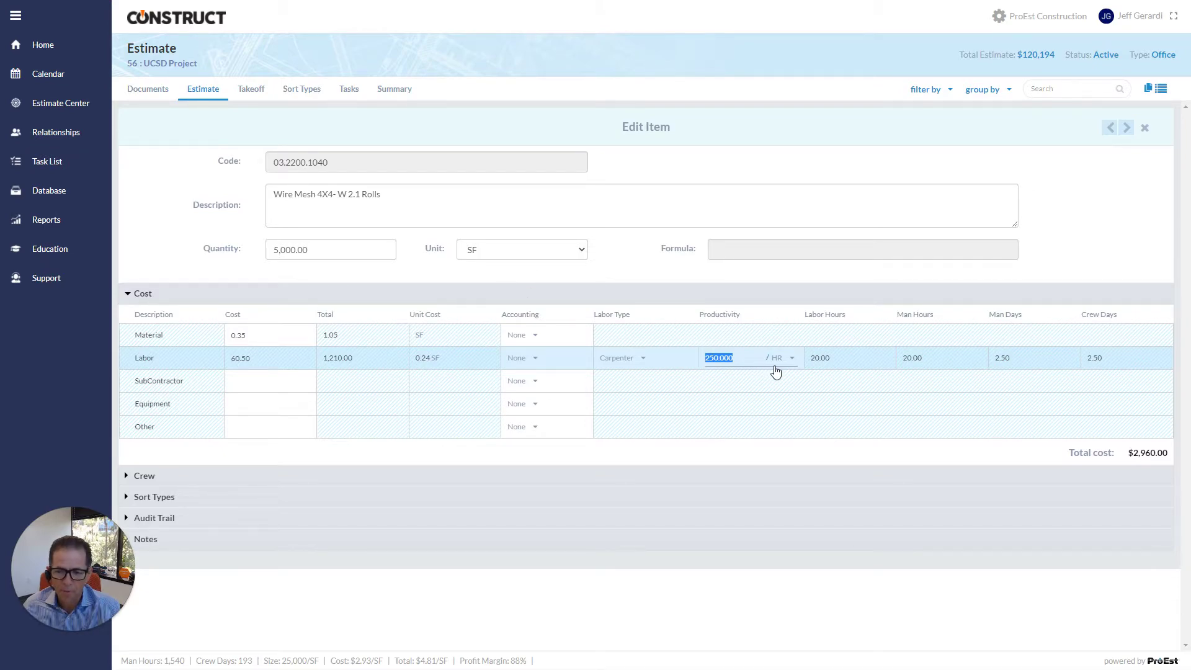
pyautogui.click(751, 358)
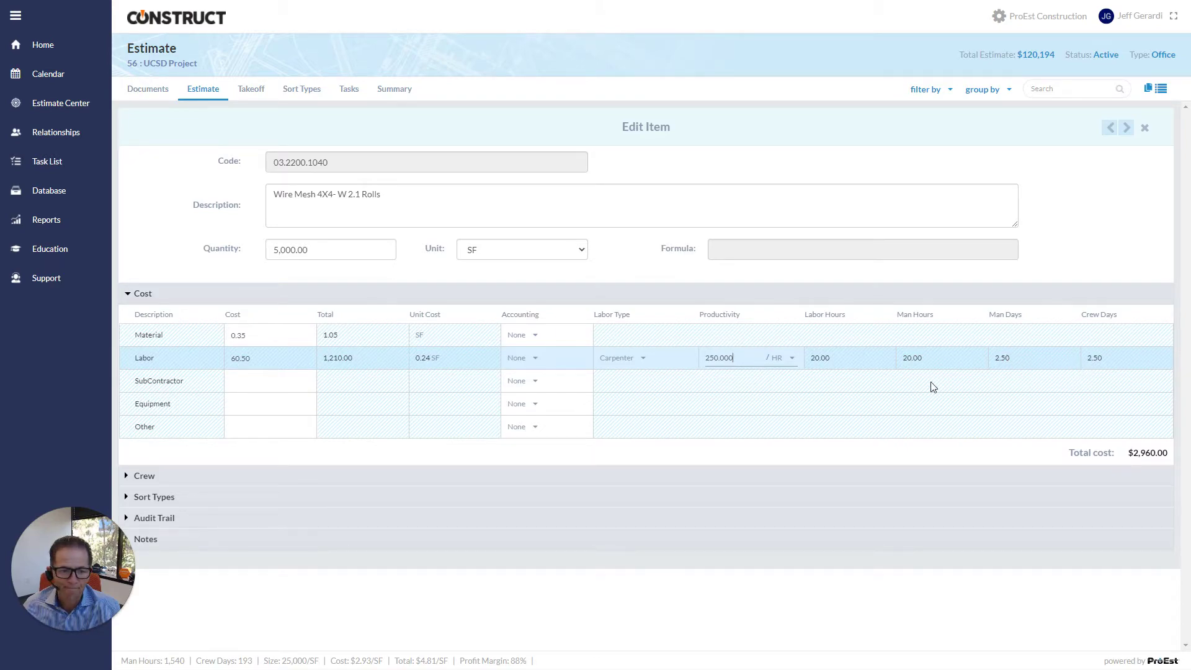
# Step: Add a Backhoe on the Equipment line at 1,000 per HR productivity, totaling 475.00
pyautogui.click(188, 387)
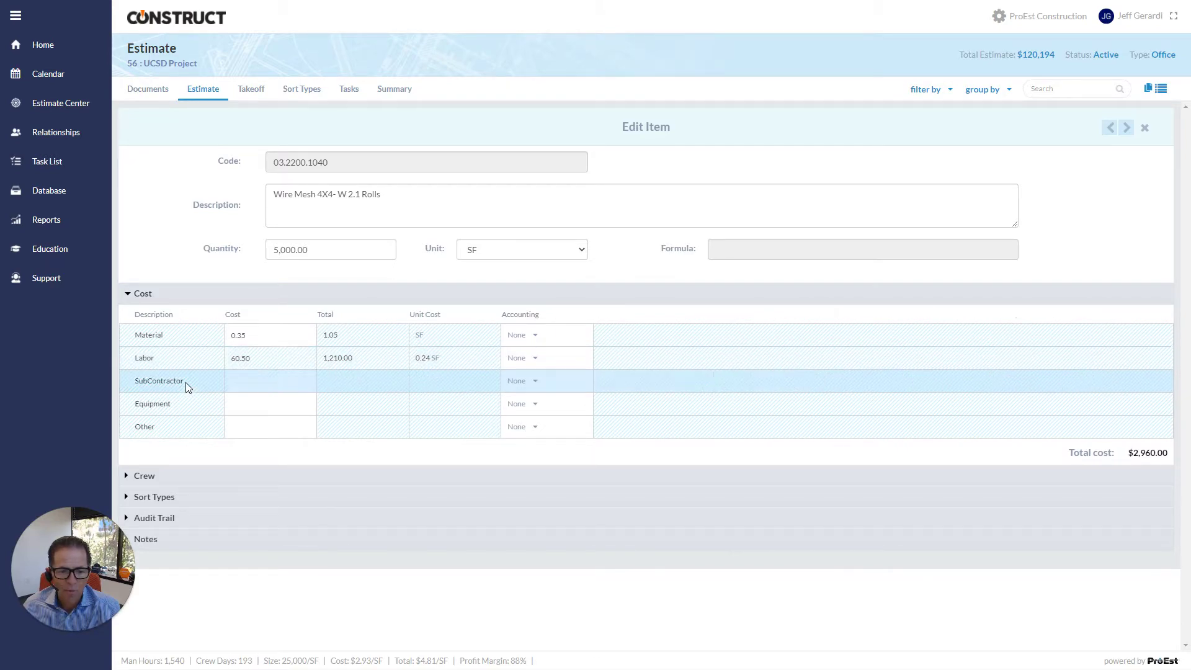
pyautogui.click(267, 382)
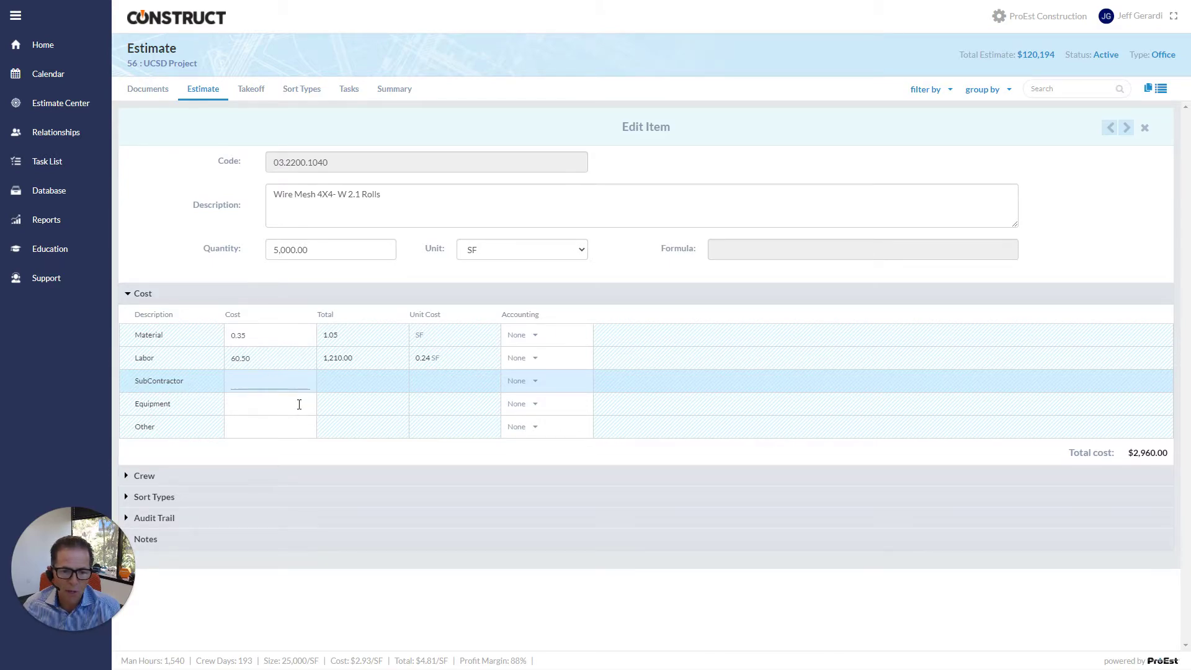
pyautogui.click(169, 407)
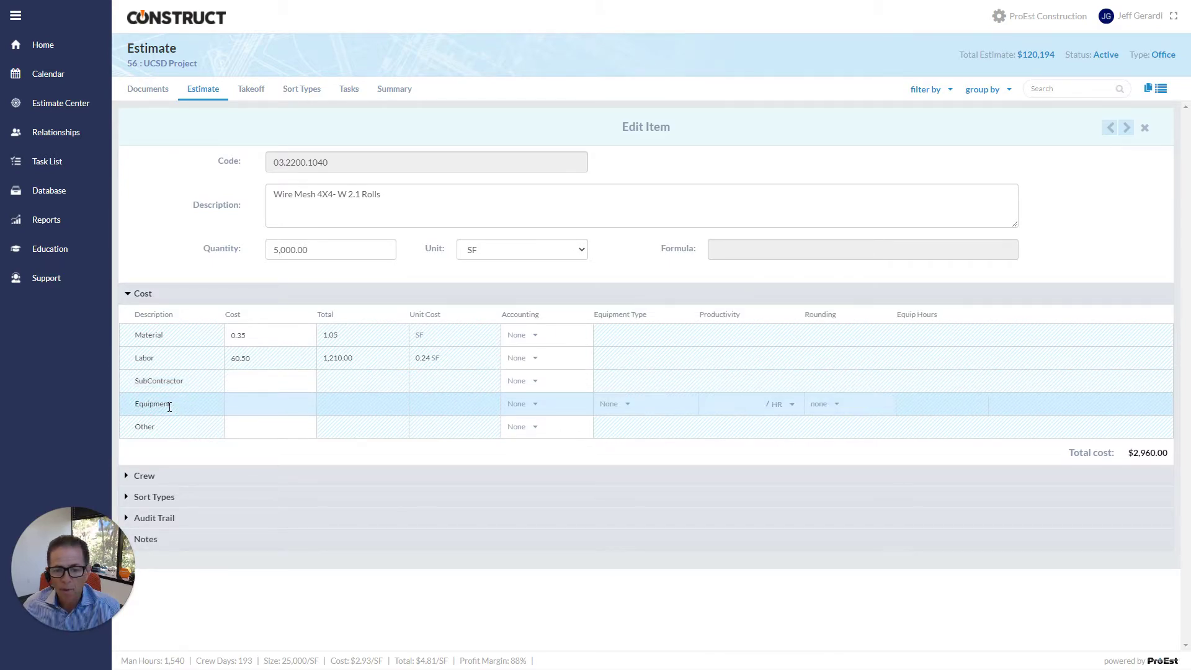
pyautogui.click(607, 406)
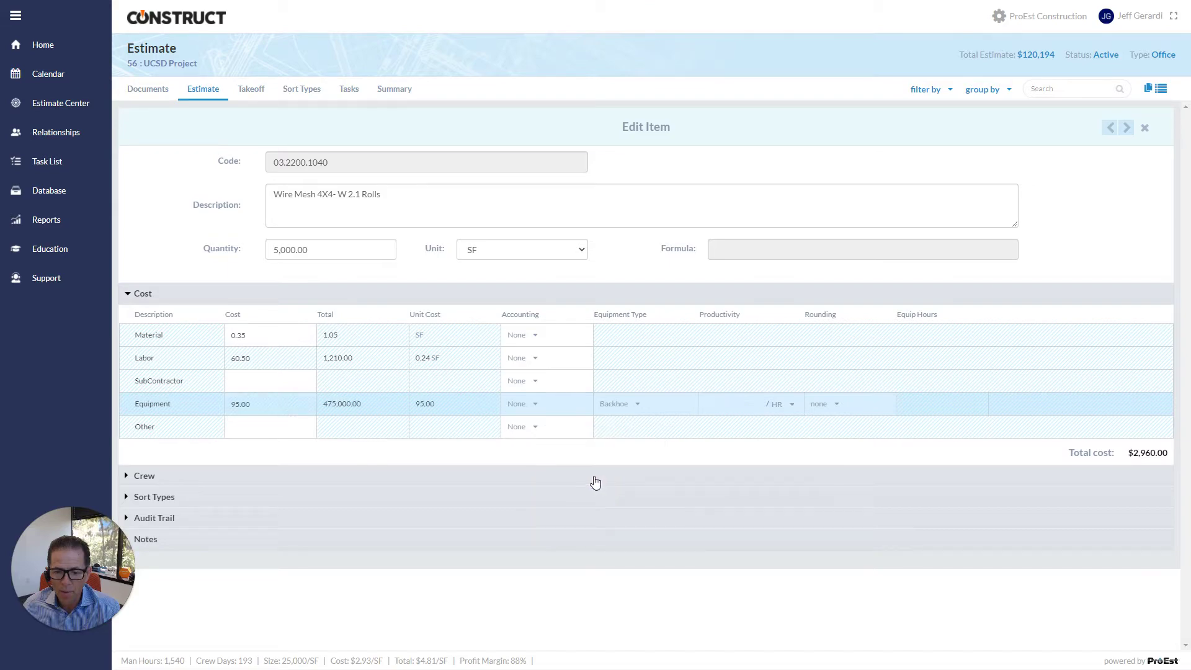
pyautogui.click(734, 402)
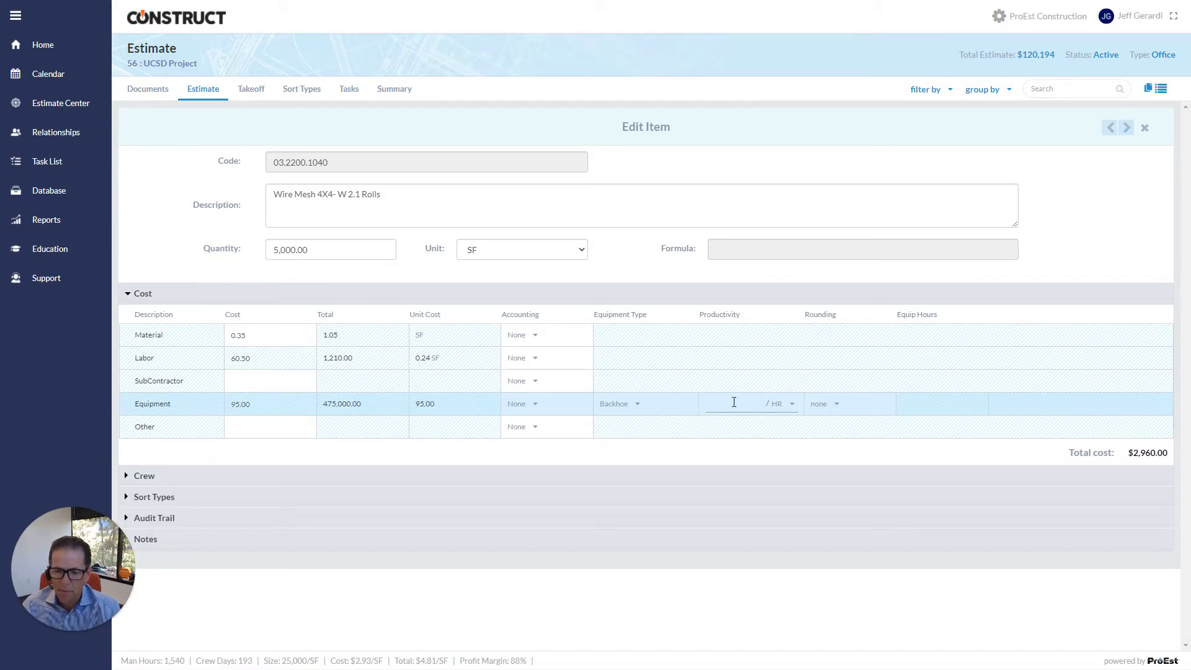
pyautogui.write('1000')
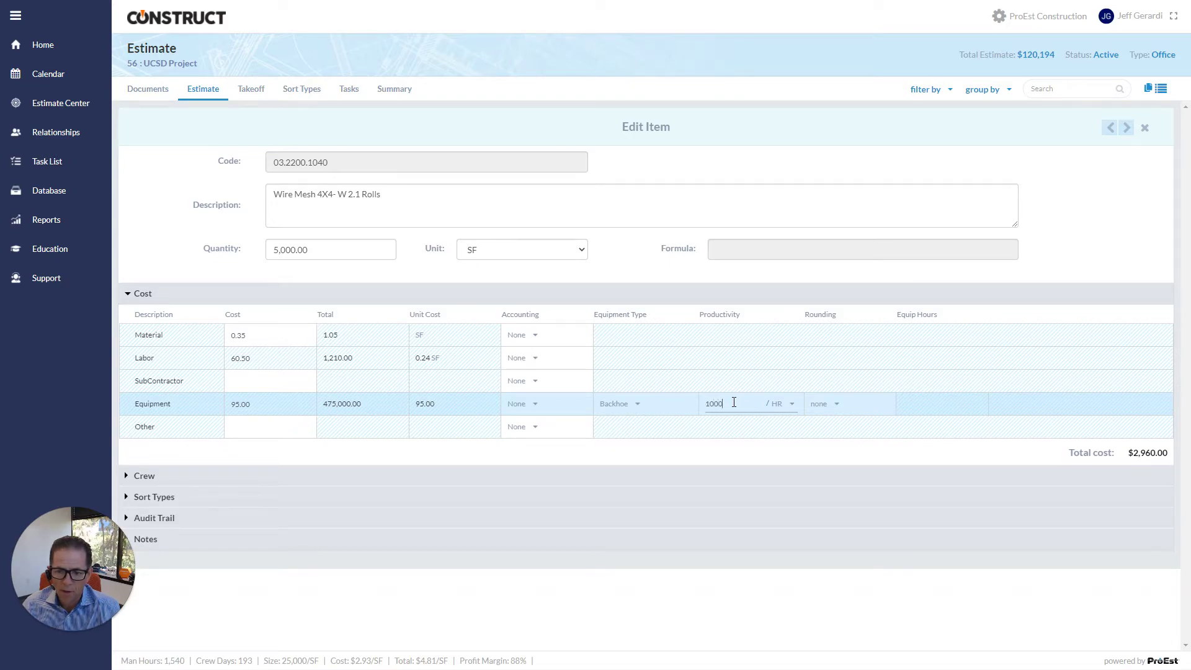
pyautogui.click(791, 404)
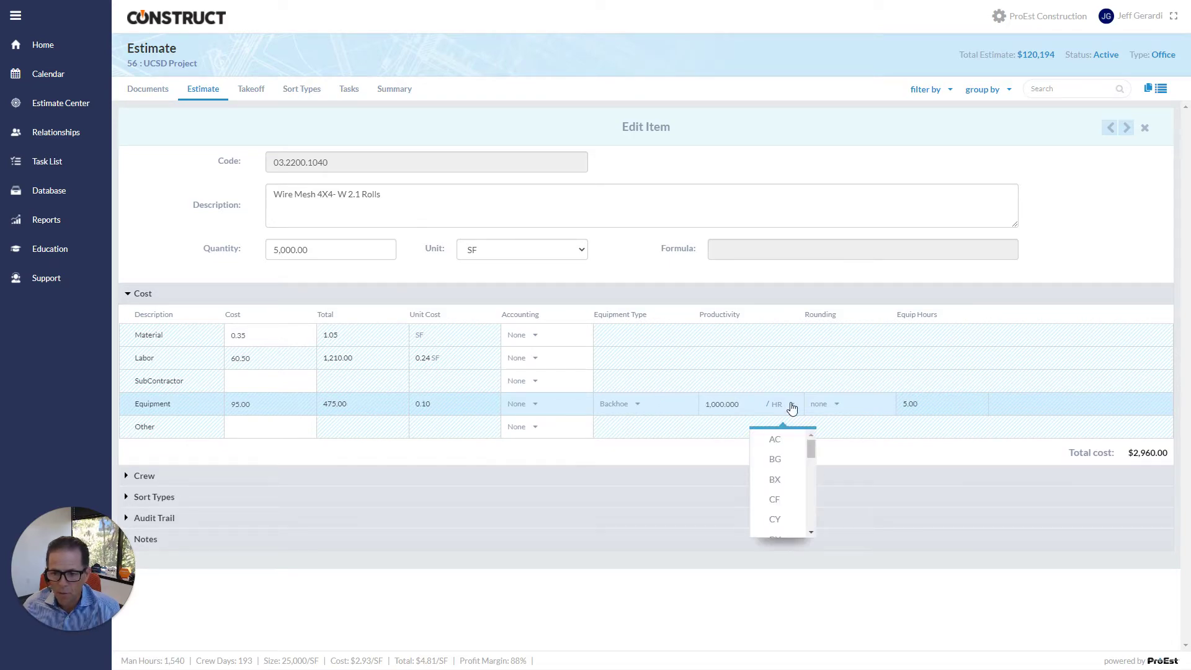
pyautogui.click(859, 448)
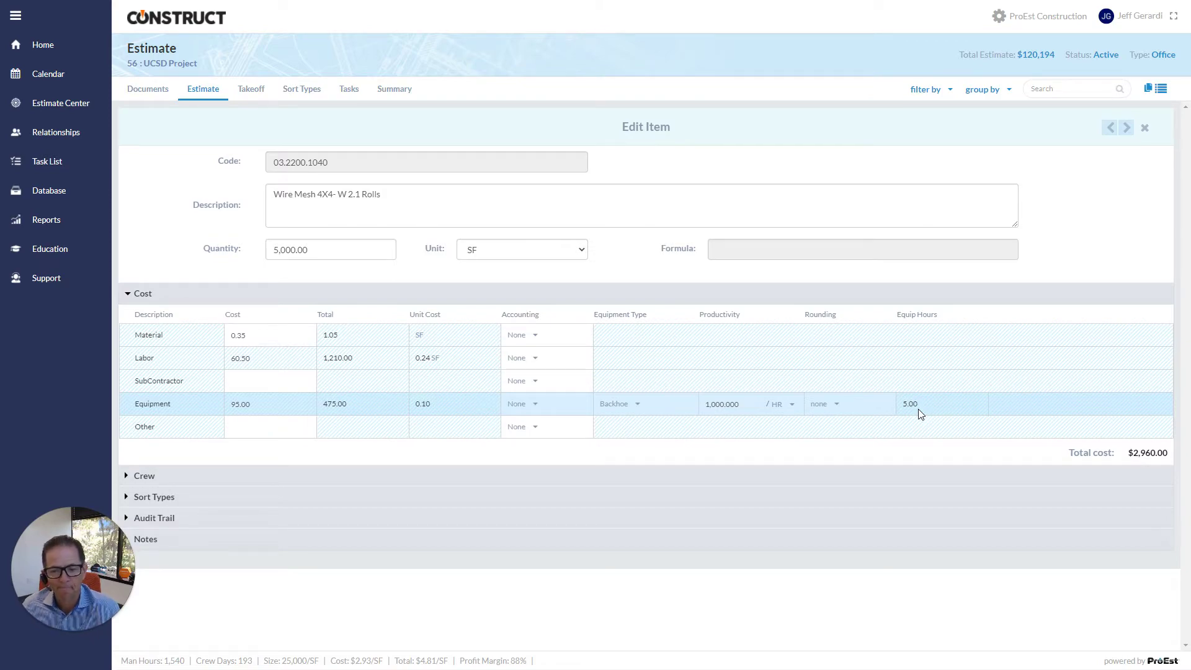
pyautogui.click(238, 426)
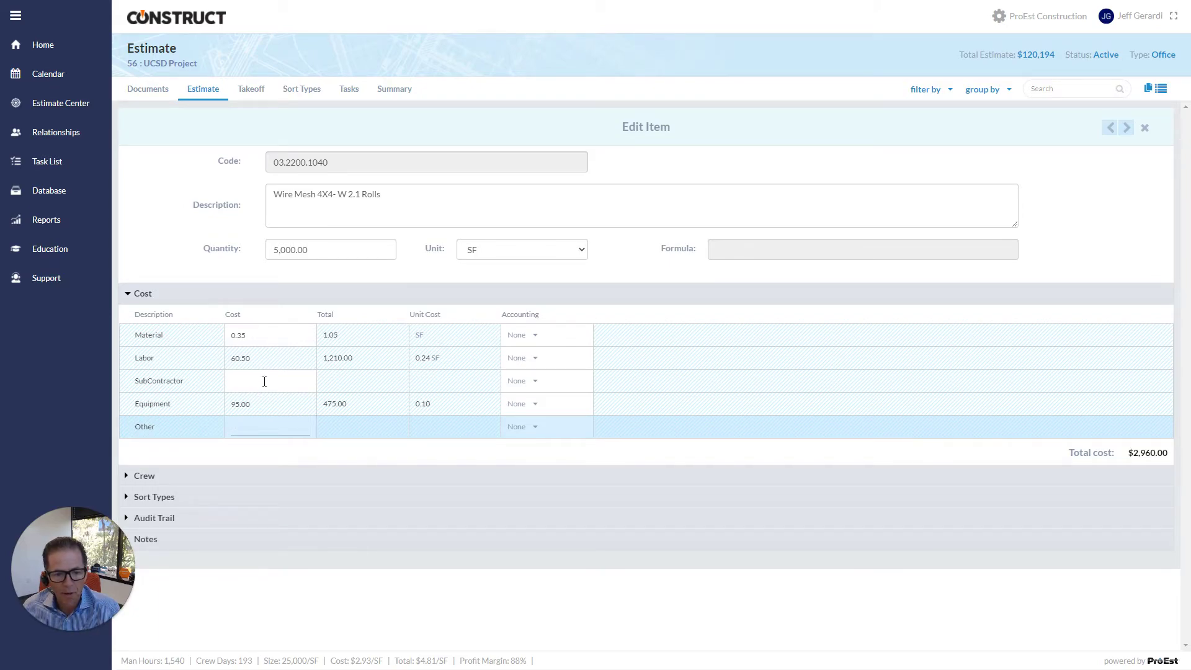
pyautogui.click(191, 335)
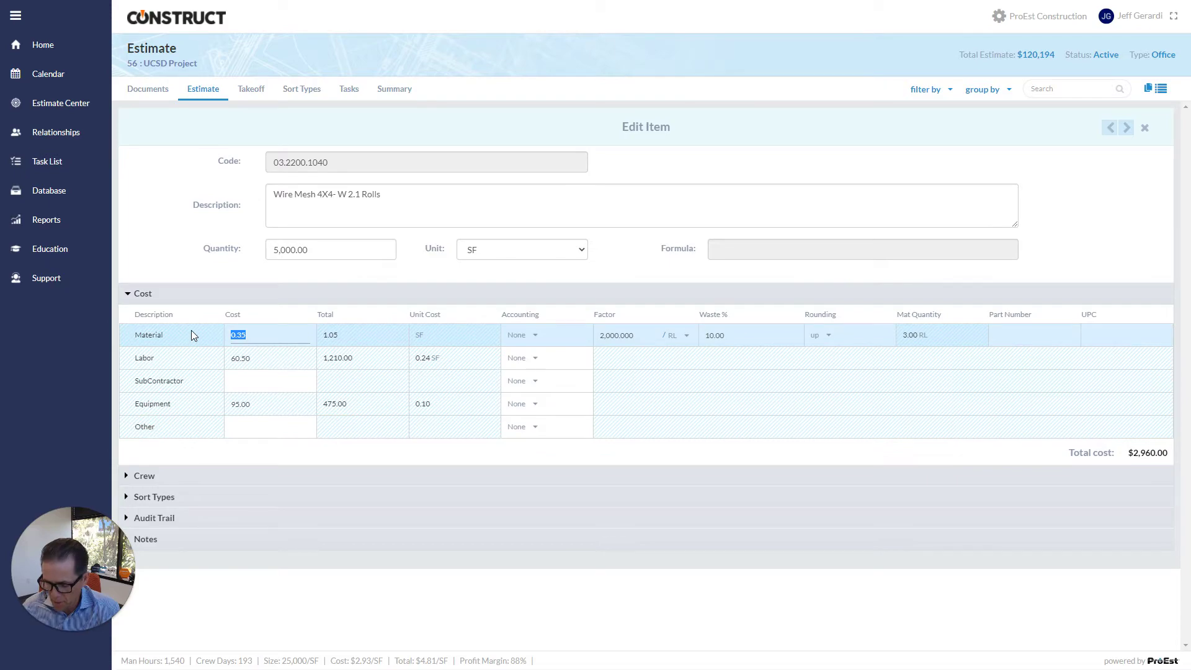
# Step: Change the material cost to 0.50 (1.50 total) and check the change in the audit trail
pyautogui.write('0.50')
pyautogui.press('Return')
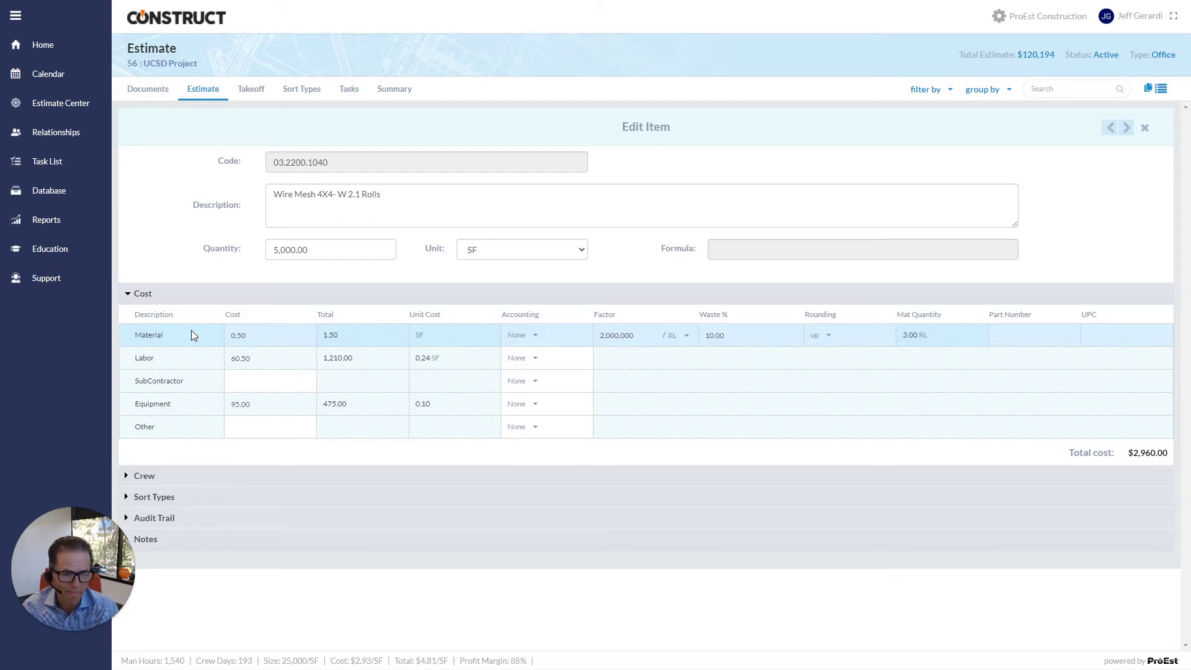
pyautogui.click(162, 518)
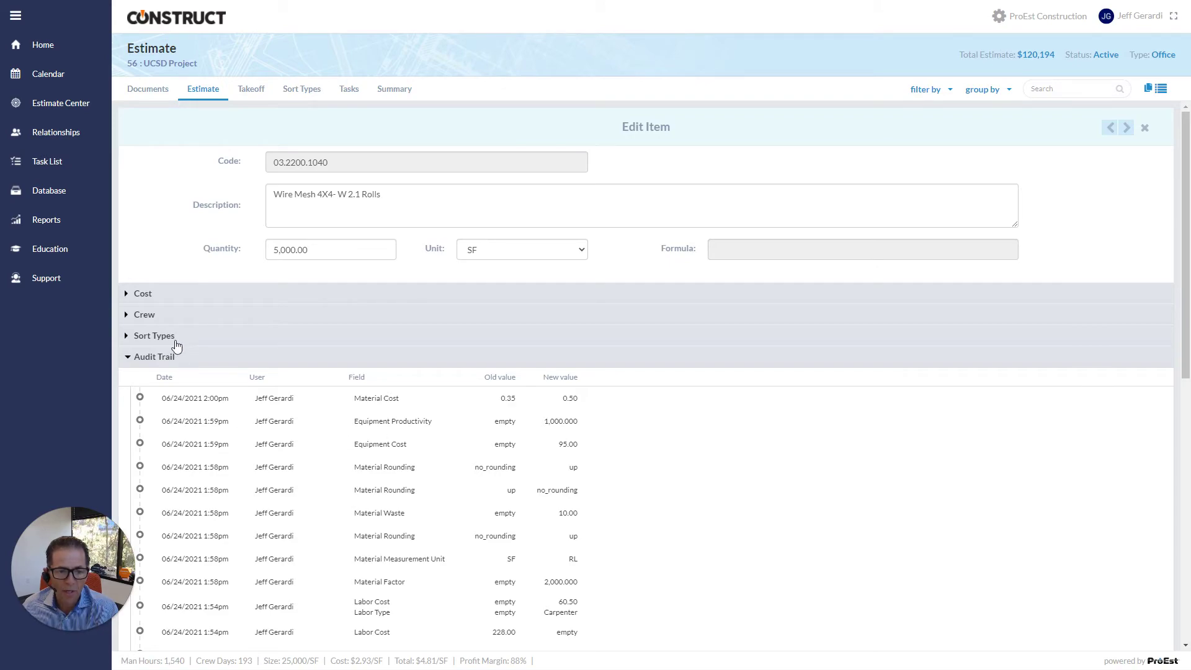
pyautogui.click(157, 297)
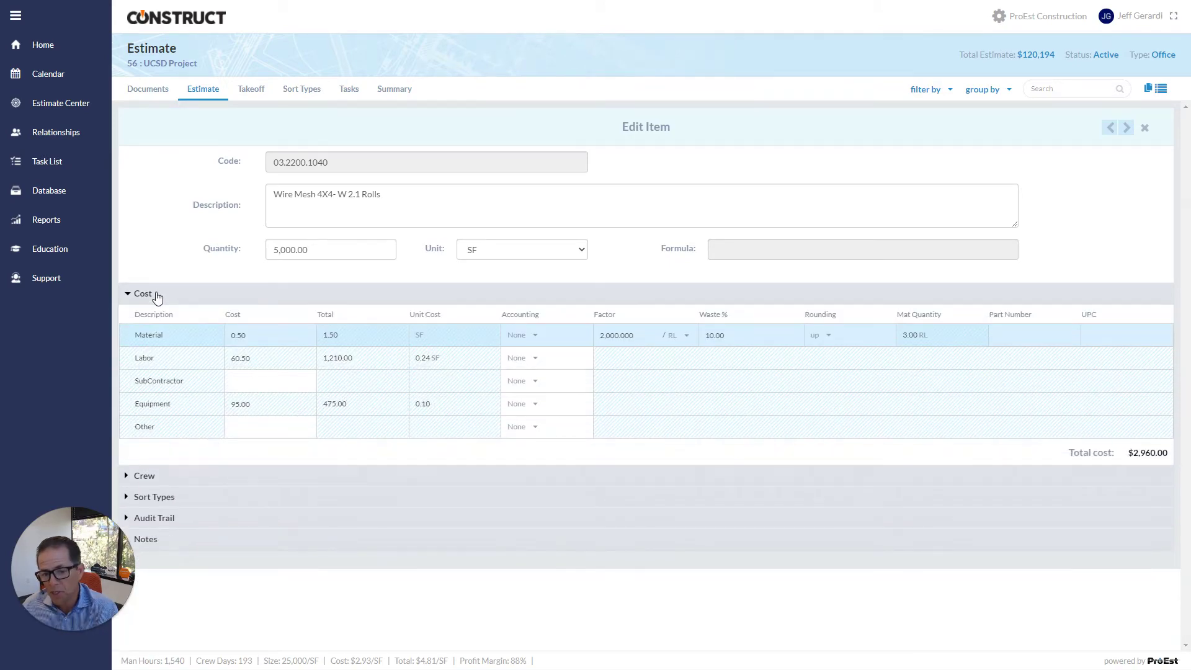
# Step: Show the labor details again, then close the Wire Mesh item back to the estimate list
pyautogui.click(180, 361)
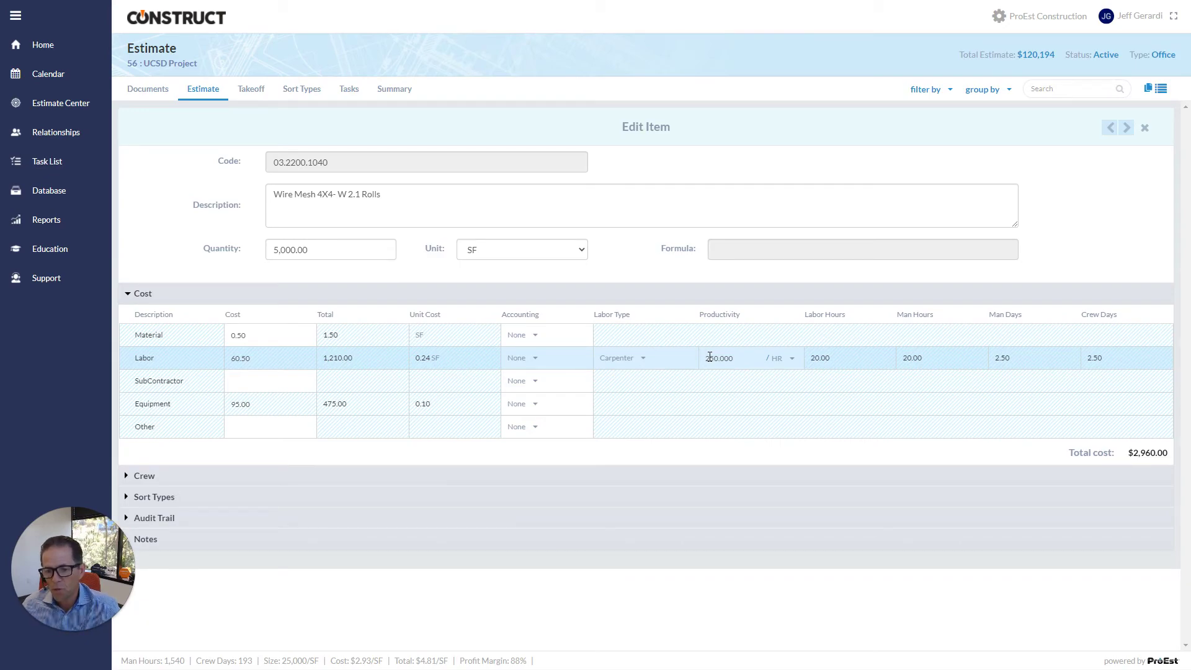
pyautogui.click(1144, 128)
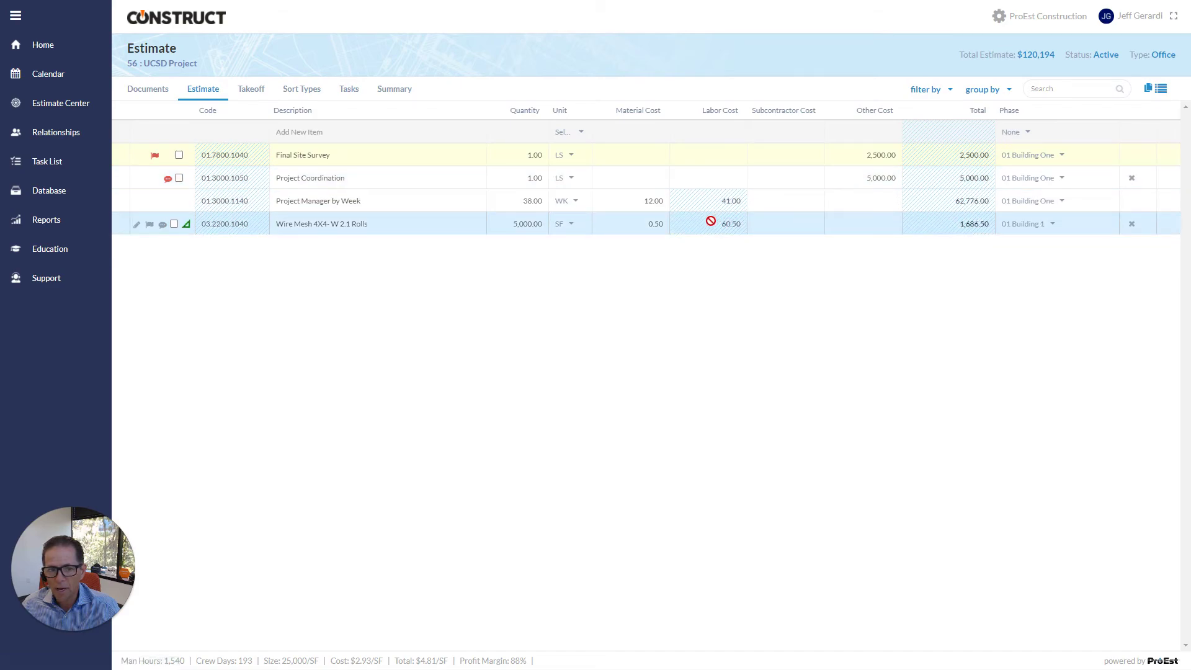